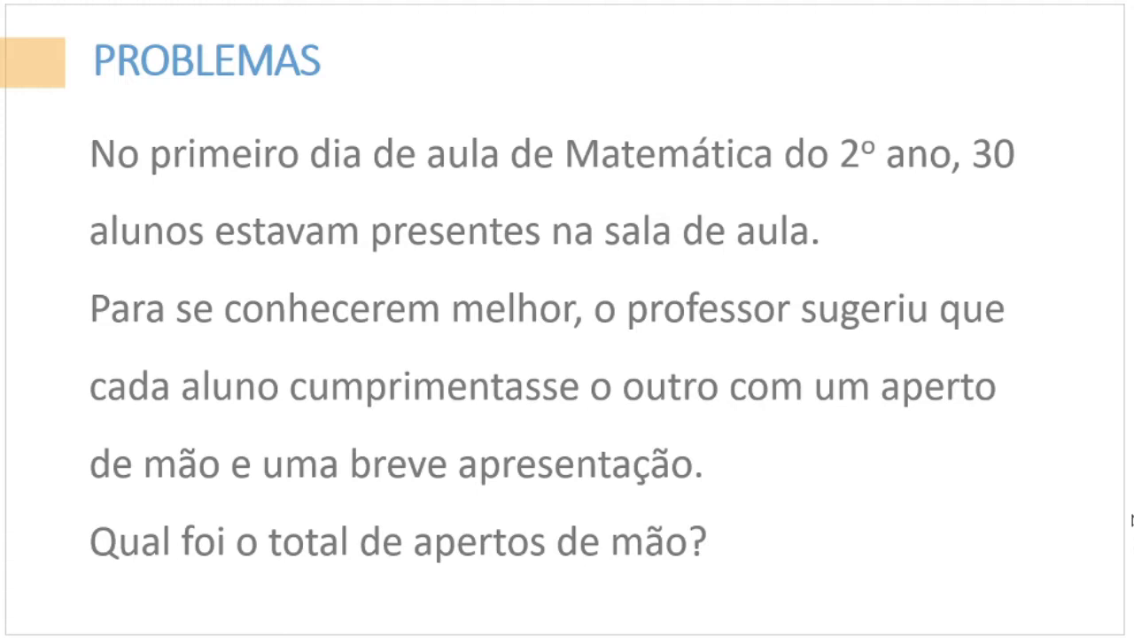
{"action": "left_click_drag", "start_coordinate": [974, 150], "coordinate": [1016, 152]}
{"action": "left_click", "coordinate": [1070, 202]}
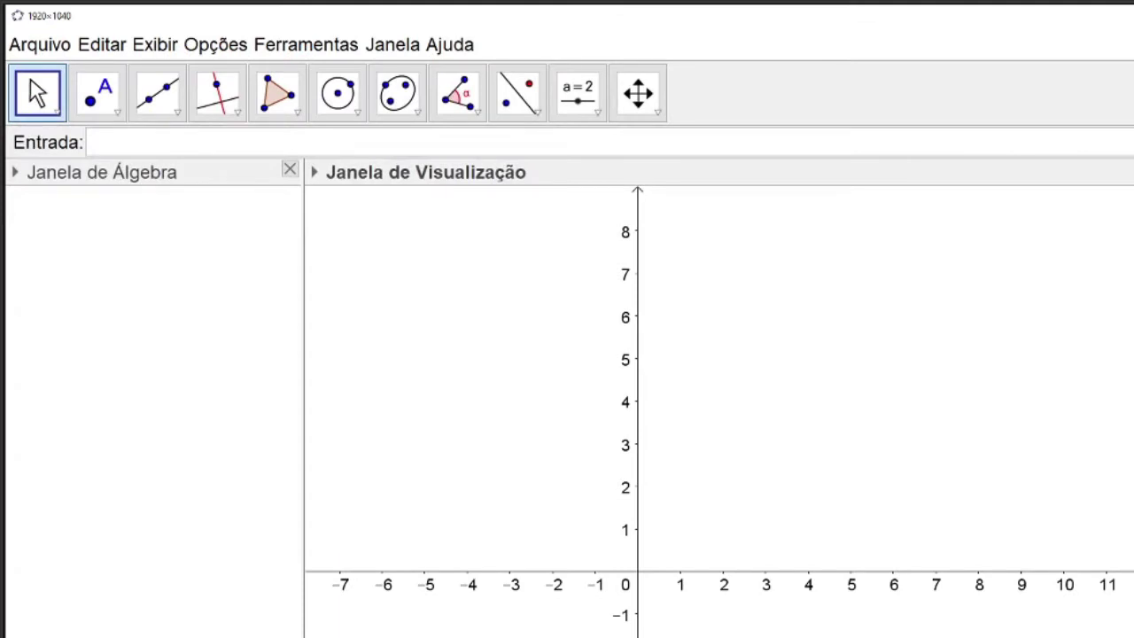
- Create a number slider named pessoas from 0 to 10 with increment 1, and set it to 4
{"action": "left_click", "coordinate": [577, 96]}
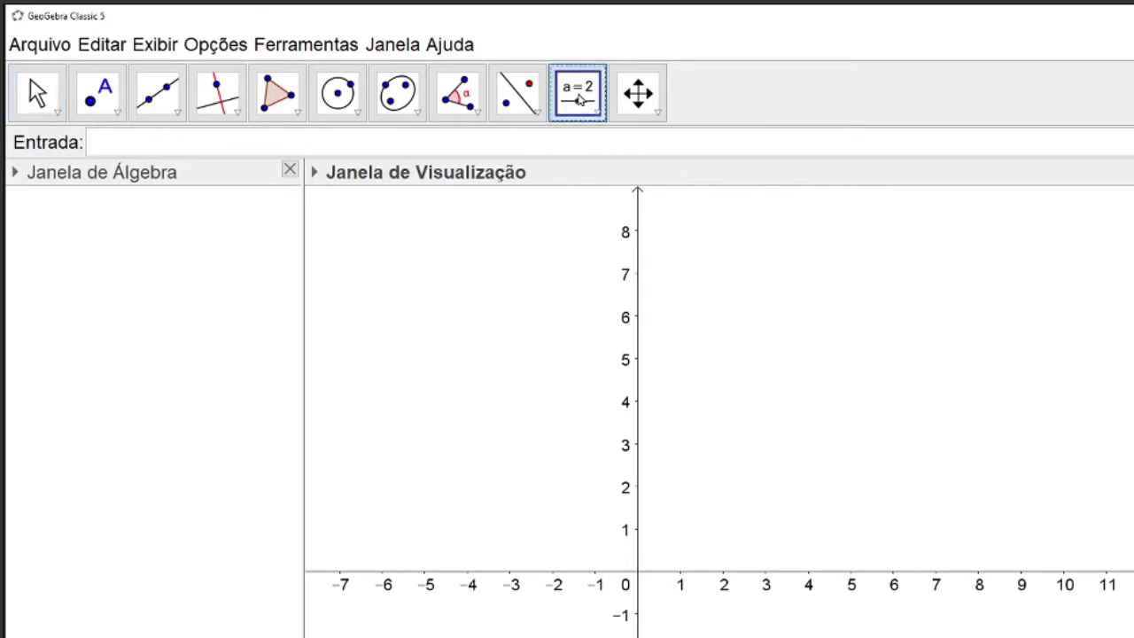
{"action": "left_click", "coordinate": [364, 238]}
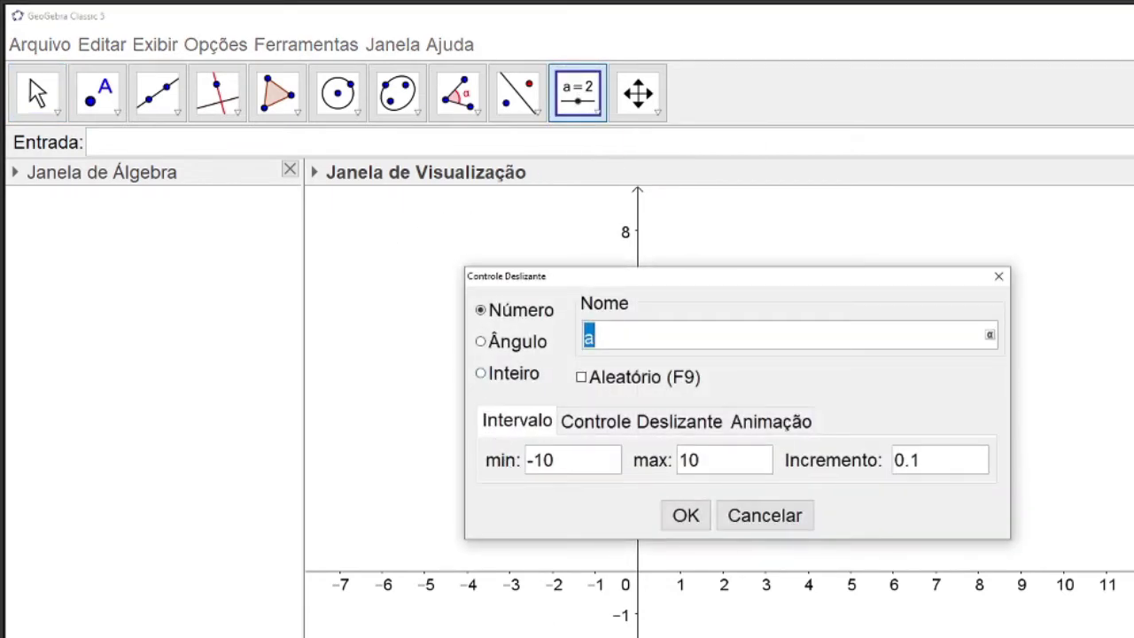
{"action": "type", "text": "pessoas"}
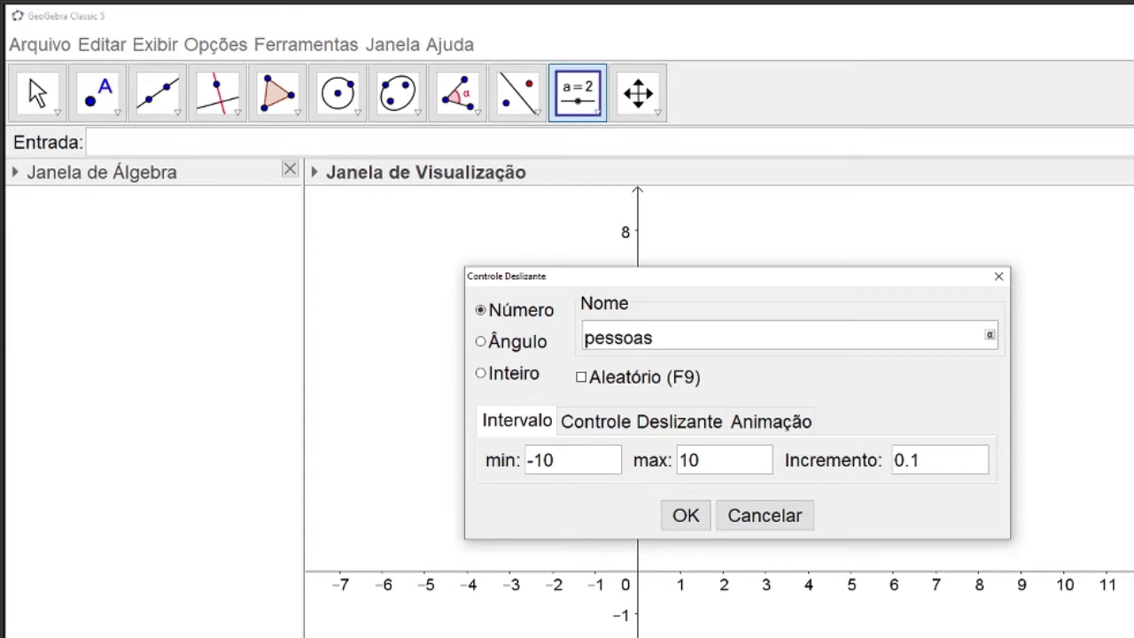
{"action": "left_click_drag", "start_coordinate": [561, 468], "coordinate": [528, 466]}
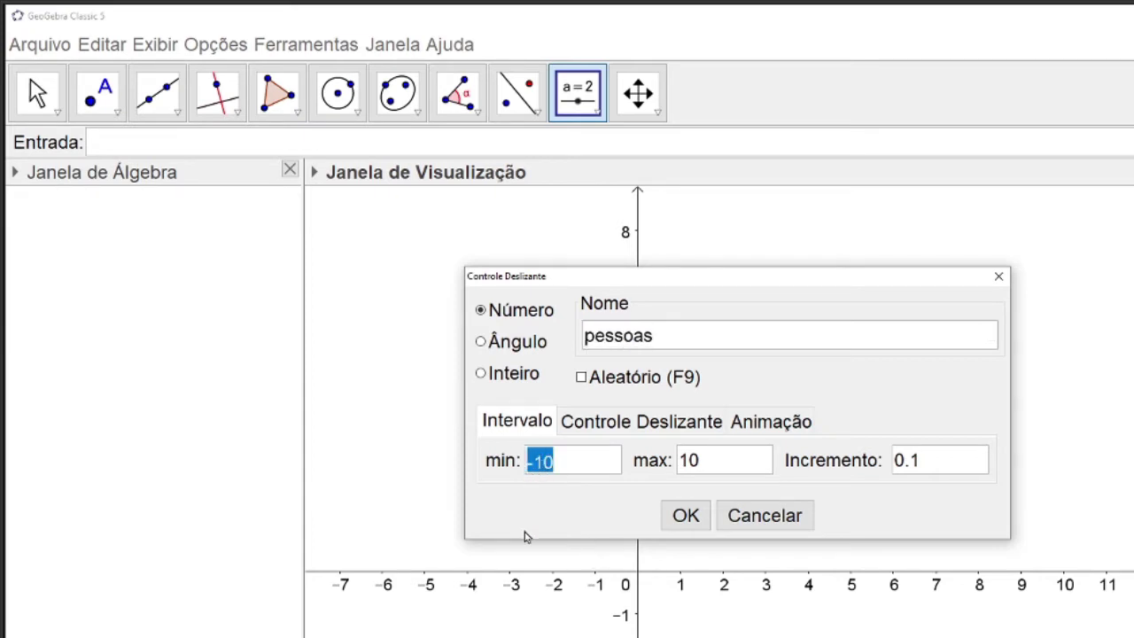
{"action": "type", "text": "0"}
{"action": "left_click", "coordinate": [708, 462]}
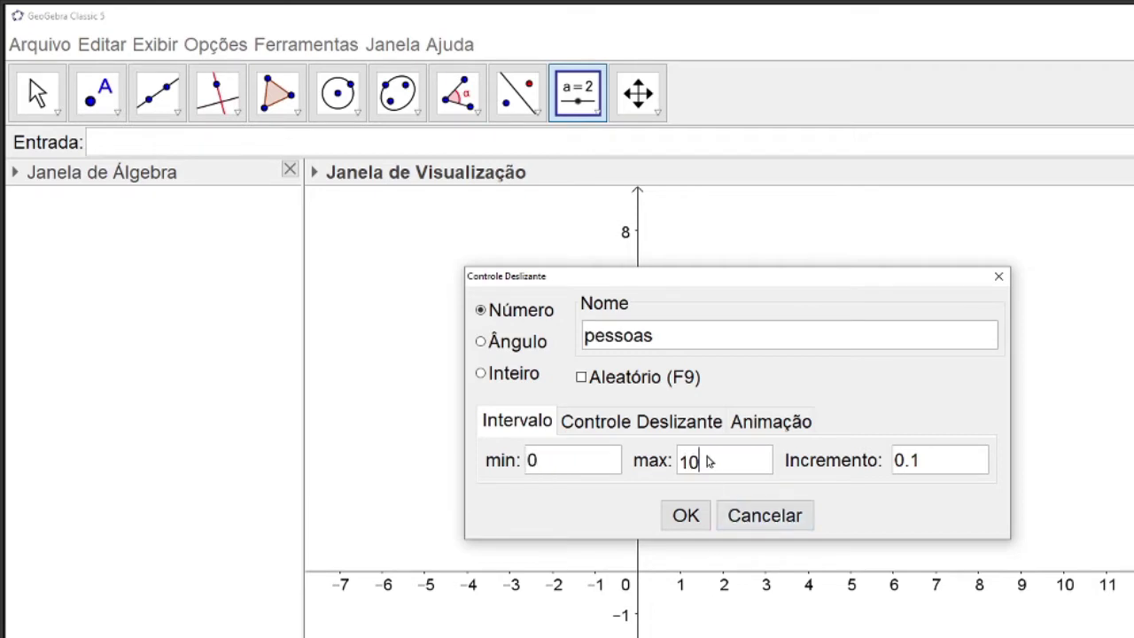
{"action": "double_click", "coordinate": [708, 462]}
{"action": "left_click_drag", "start_coordinate": [927, 468], "coordinate": [888, 470]}
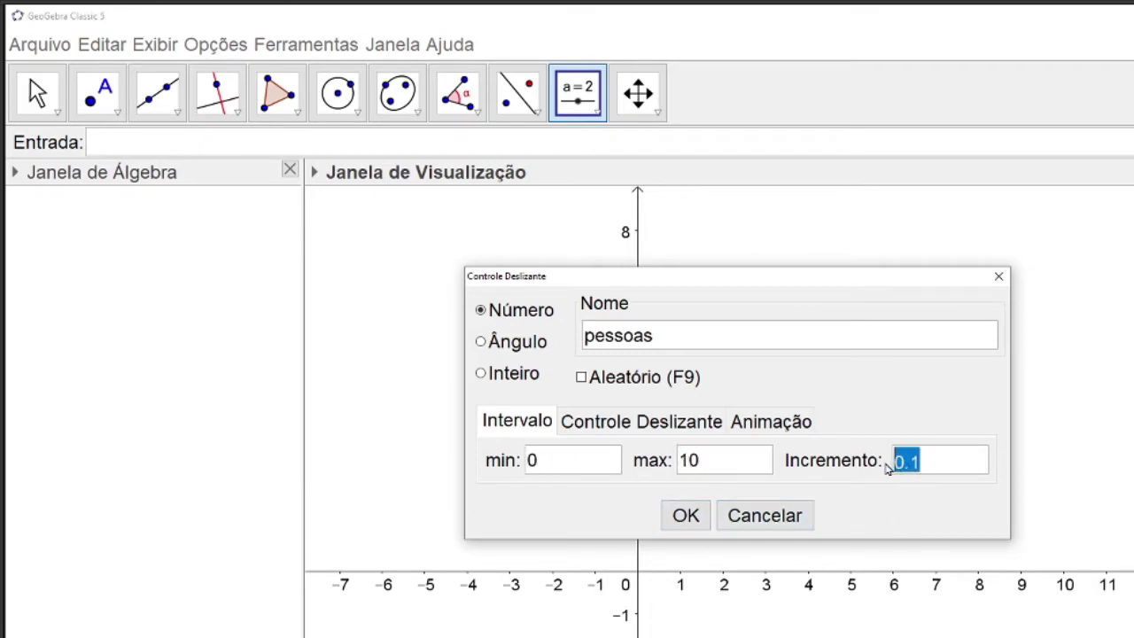
{"action": "type", "text": "1"}
{"action": "left_click", "coordinate": [696, 522]}
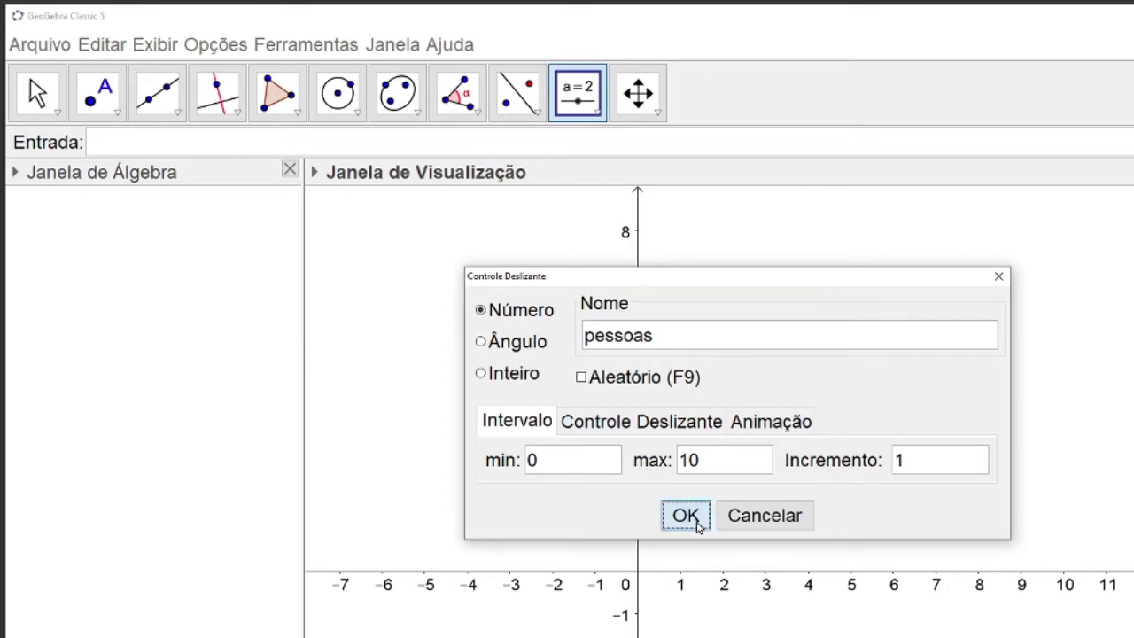
{"action": "key", "text": "Escape"}
{"action": "left_click_drag", "start_coordinate": [380, 233], "coordinate": [420, 260]}
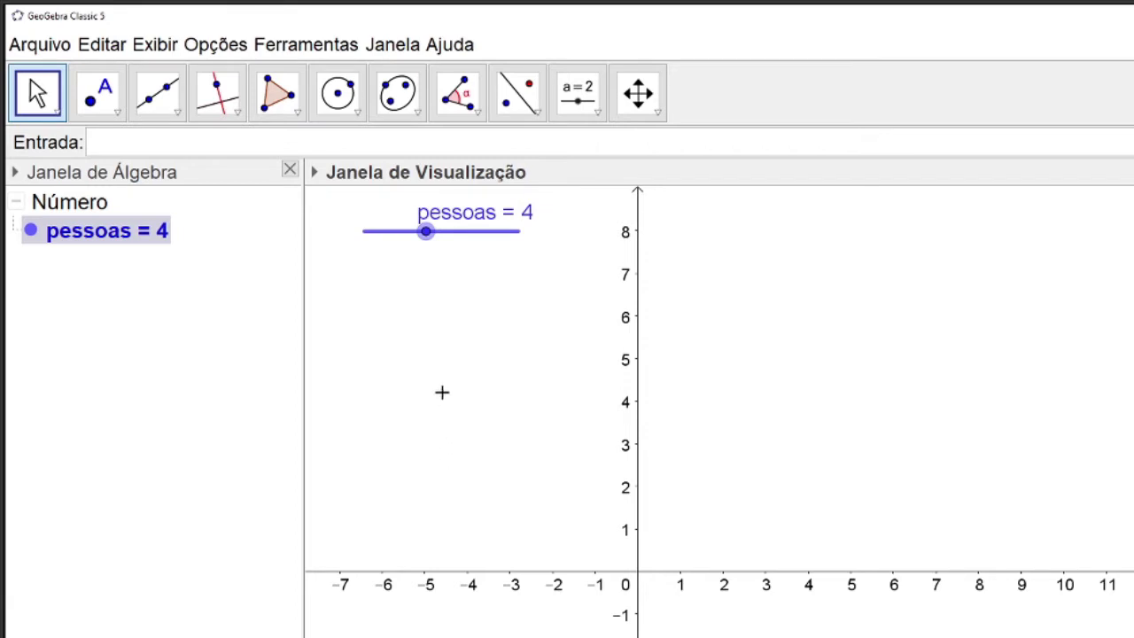
- Enter the start of list P as P=Sequência(Girar((1,0),i*2*pi/pessoas)), without running it yet
{"action": "left_click", "coordinate": [230, 147]}
{"action": "type", "text": "p=sequência"}
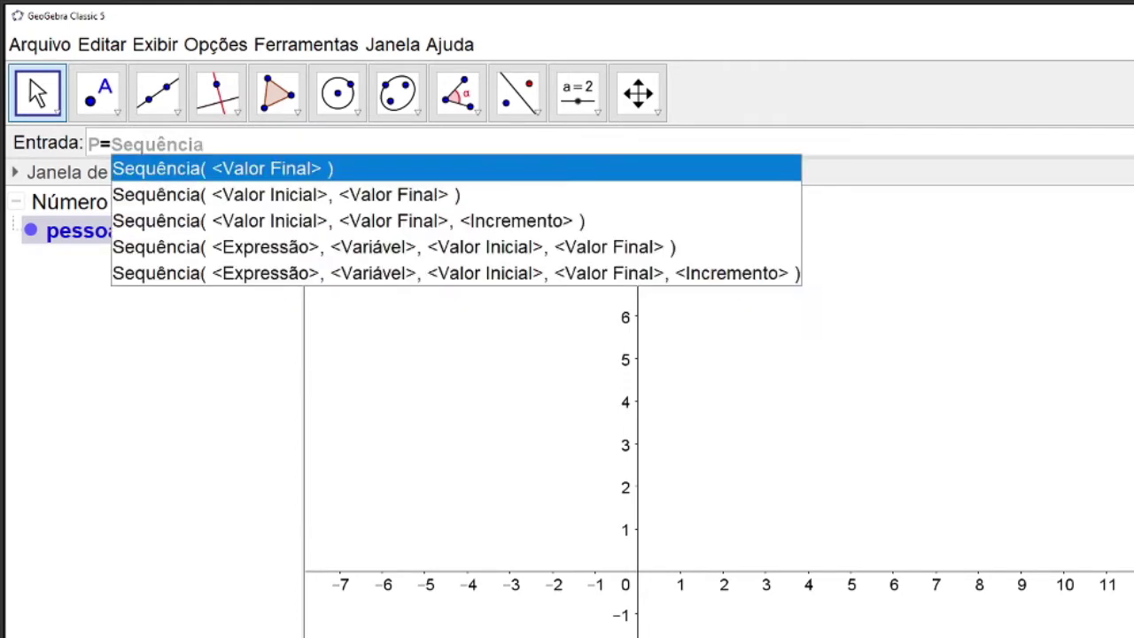
{"action": "type", "text": "(Girar("}
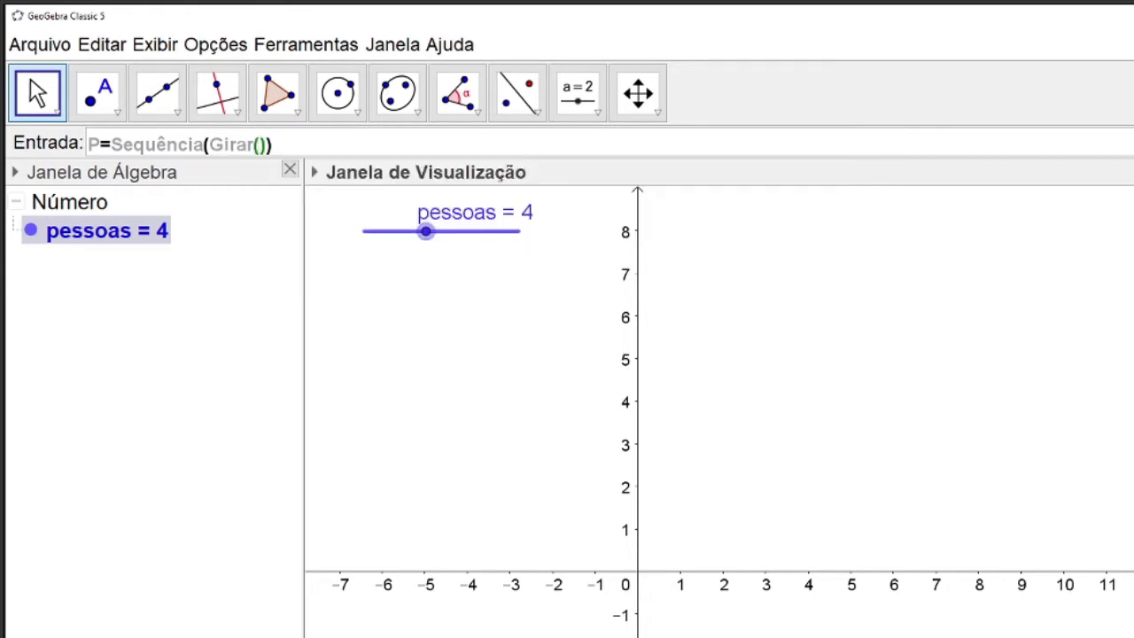
{"action": "type", "text": "(1,0)"}
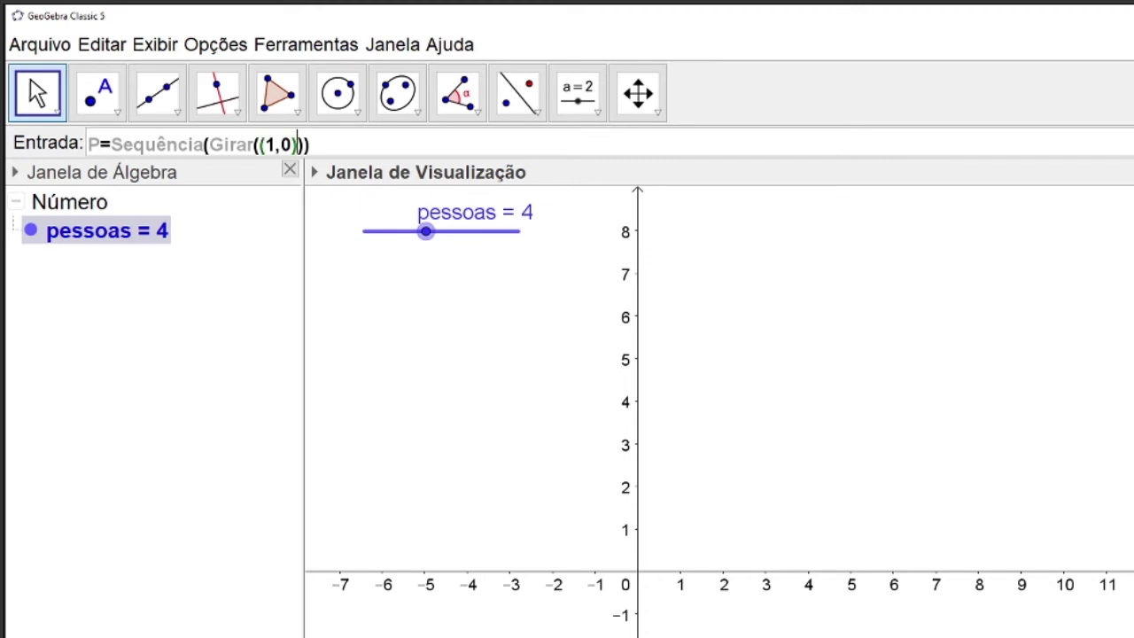
{"action": "type", "text": ",i*2"}
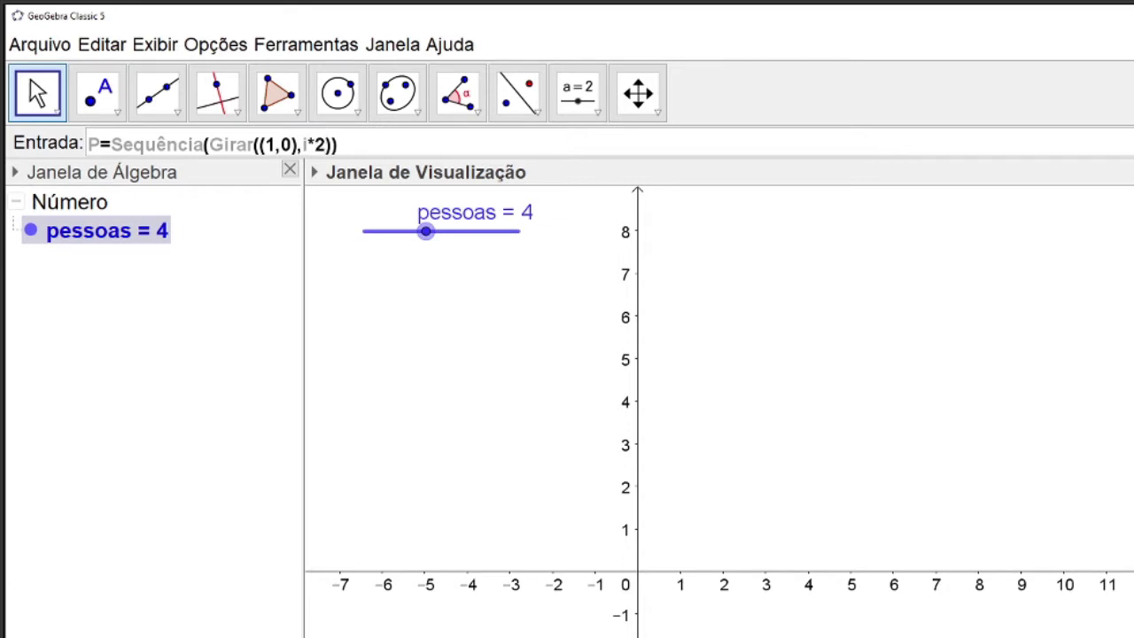
{"action": "type", "text": "*pi/pesss"}
{"action": "key", "text": "BackSpace"}
{"action": "type", "text": "oas"}
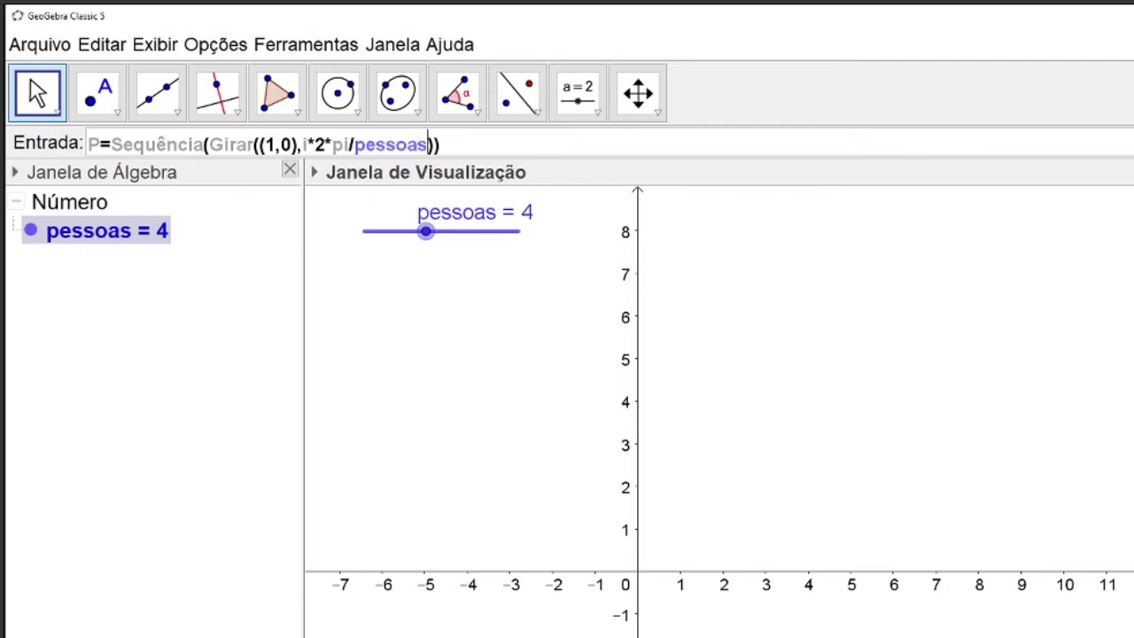
{"action": "key", "text": "shift+Left"}
{"action": "key", "text": "shift+Left"}
{"action": "key", "text": "shift+Left"}
{"action": "key", "text": "shift+Left"}
{"action": "key", "text": "shift+Left"}
{"action": "key", "text": "shift+Left"}
{"action": "key", "text": "shift+Left"}
{"action": "key", "text": "shift+Left"}
{"action": "key", "text": "shift+Left"}
{"action": "key", "text": "shift+Left"}
{"action": "key", "text": "shift+Left"}
{"action": "key", "text": "shift+Left"}
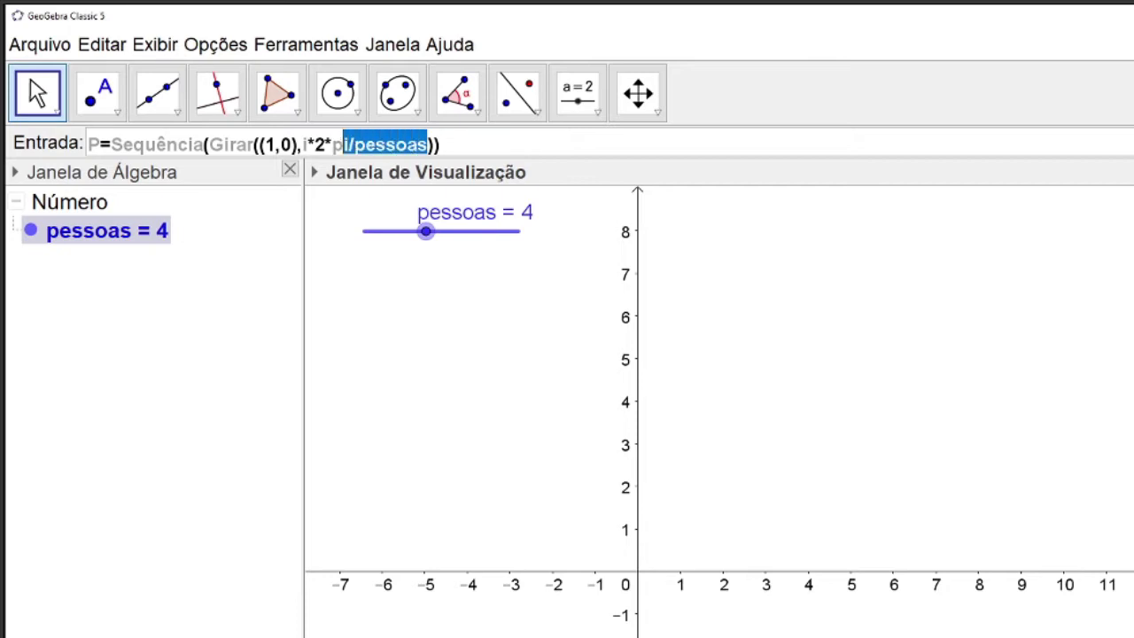
{"action": "key", "text": "shift+Left"}
{"action": "key", "text": "shift+Left"}
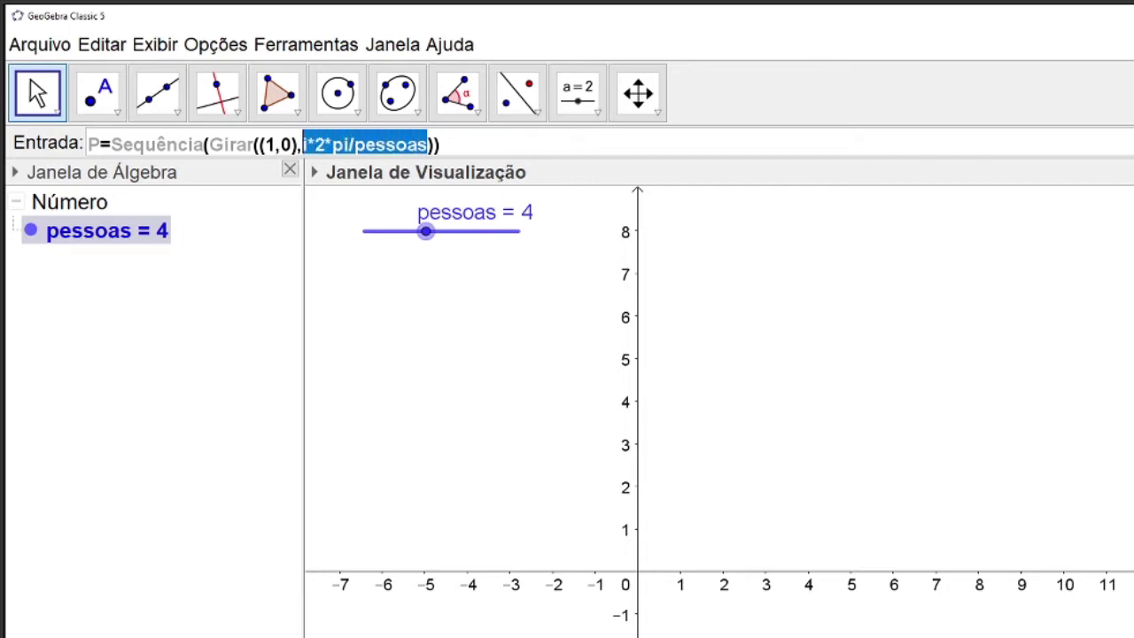
- Complete the Sequência command with variable i running from 0 to pessoas-1, and create the list of points P
{"action": "key", "text": "Right"}
{"action": "key", "text": "Right"}
{"action": "key", "text": "Right"}
{"action": "key", "text": "Right"}
{"action": "key", "text": "Right"}
{"action": "key", "text": "Right"}
{"action": "key", "text": "Right"}
{"action": "key", "text": "Right"}
{"action": "key", "text": "Right"}
{"action": "key", "text": "Right"}
{"action": "key", "text": "Right"}
{"action": "key", "text": "Right"}
{"action": "key", "text": "Right"}
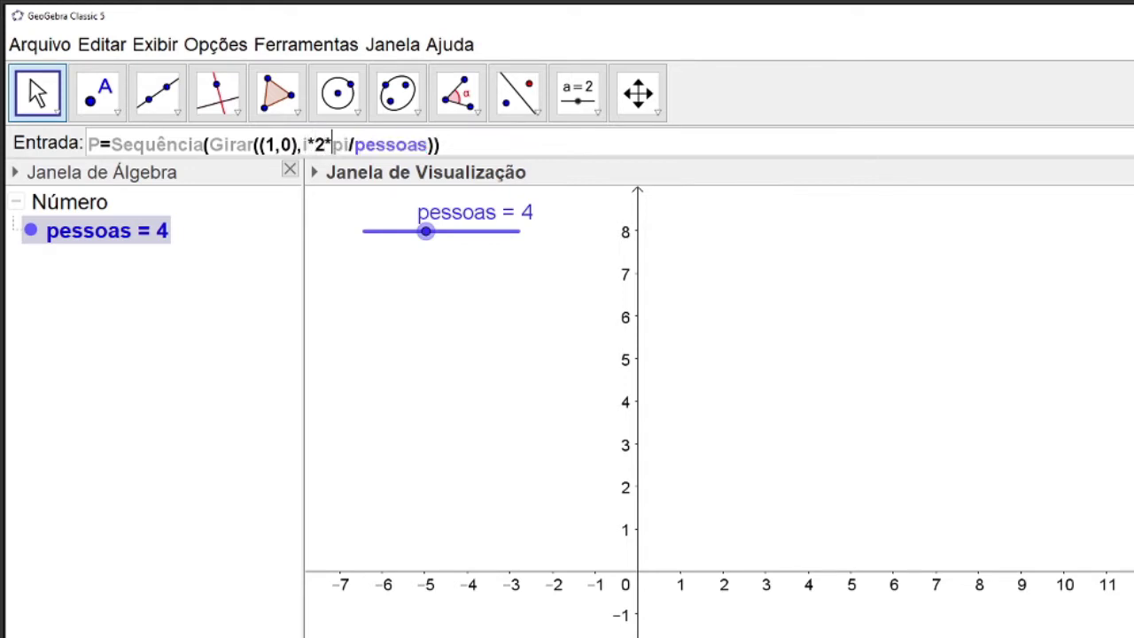
{"action": "key", "text": "Right"}
{"action": "key", "text": "Right"}
{"action": "type", "text": ","}
{"action": "type", "text": "i,"}
{"action": "type", "text": "0,"}
{"action": "type", "text": "pesso"}
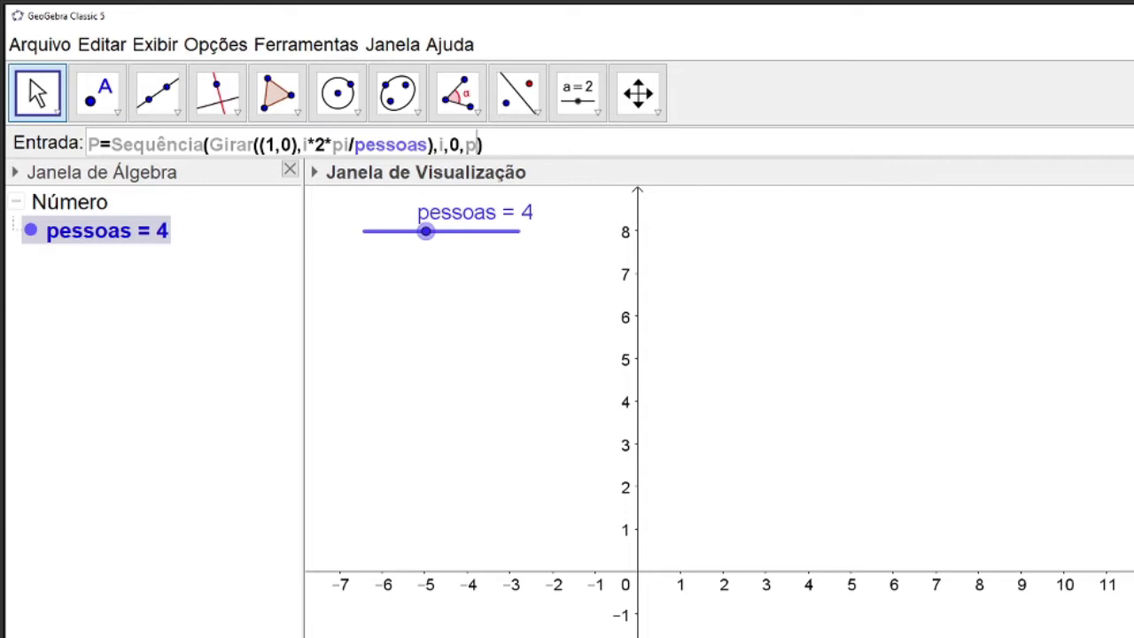
{"action": "type", "text": "as-1"}
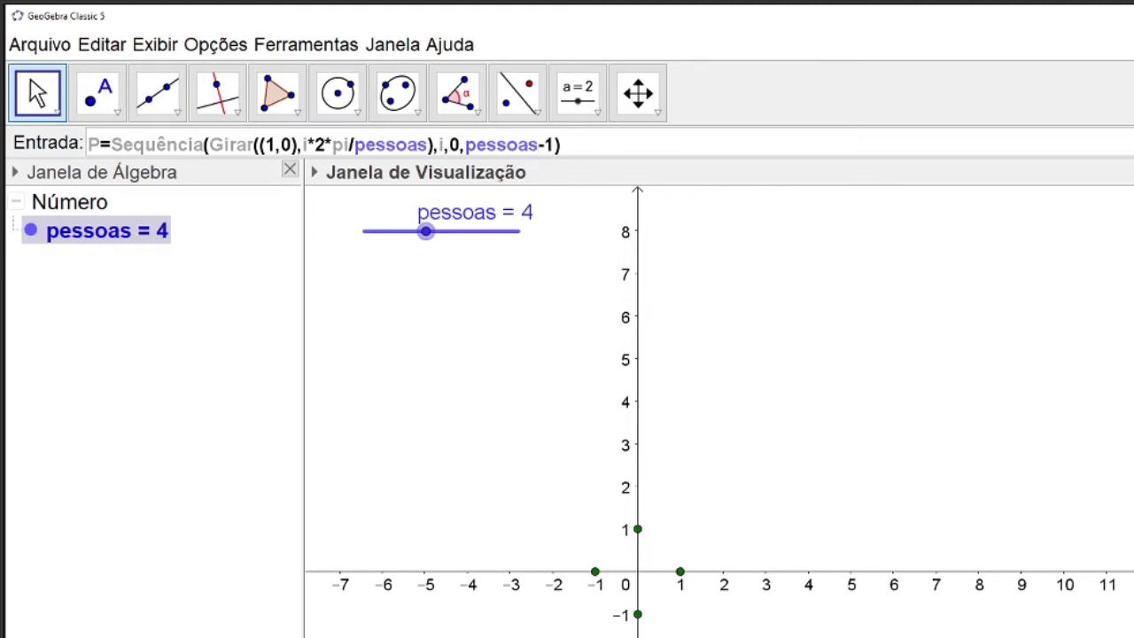
{"action": "key", "text": "Return"}
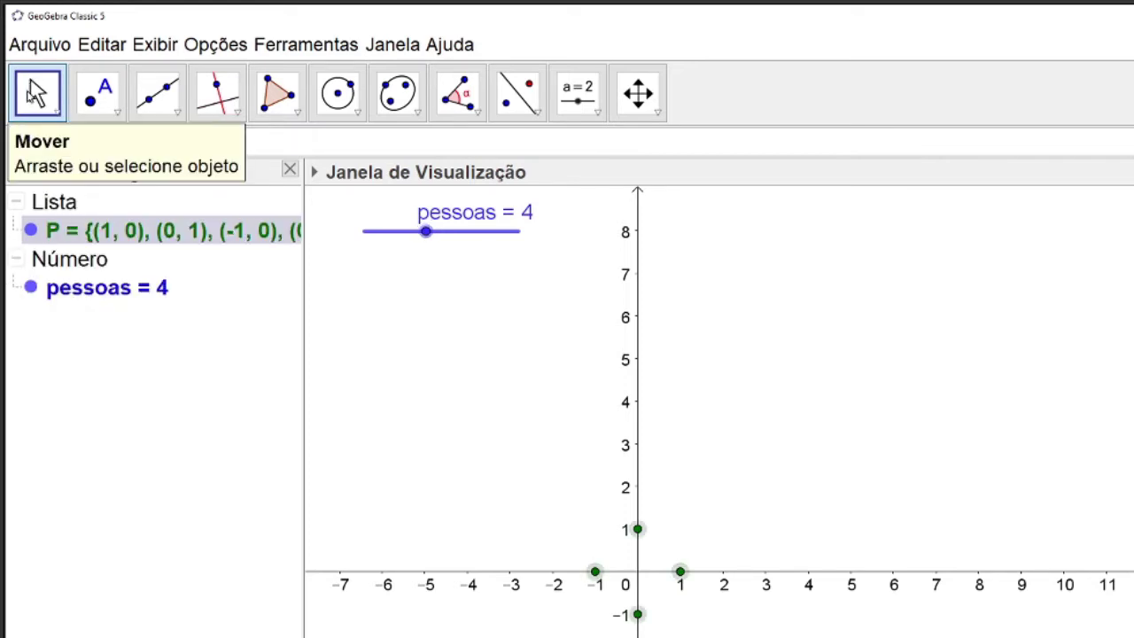
- Set the pessoas slider to 5 to test the list of points around the origin
{"action": "left_click_drag", "start_coordinate": [427, 233], "coordinate": [446, 237]}
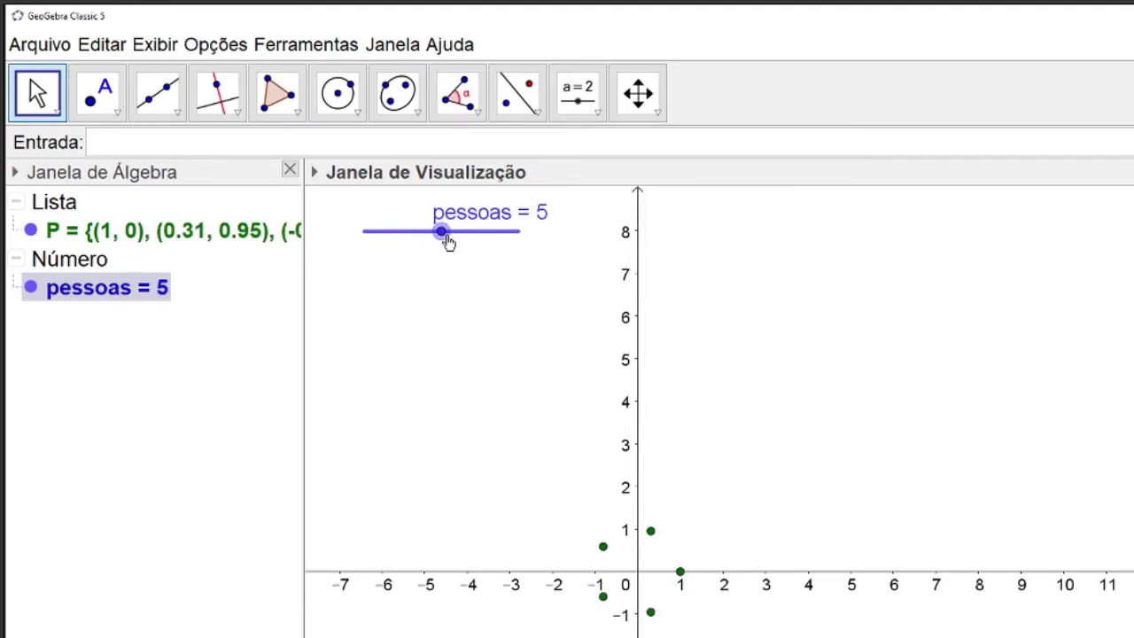
{"action": "scroll", "coordinate": [609, 627], "scroll_direction": "up", "scroll_amount": 8}
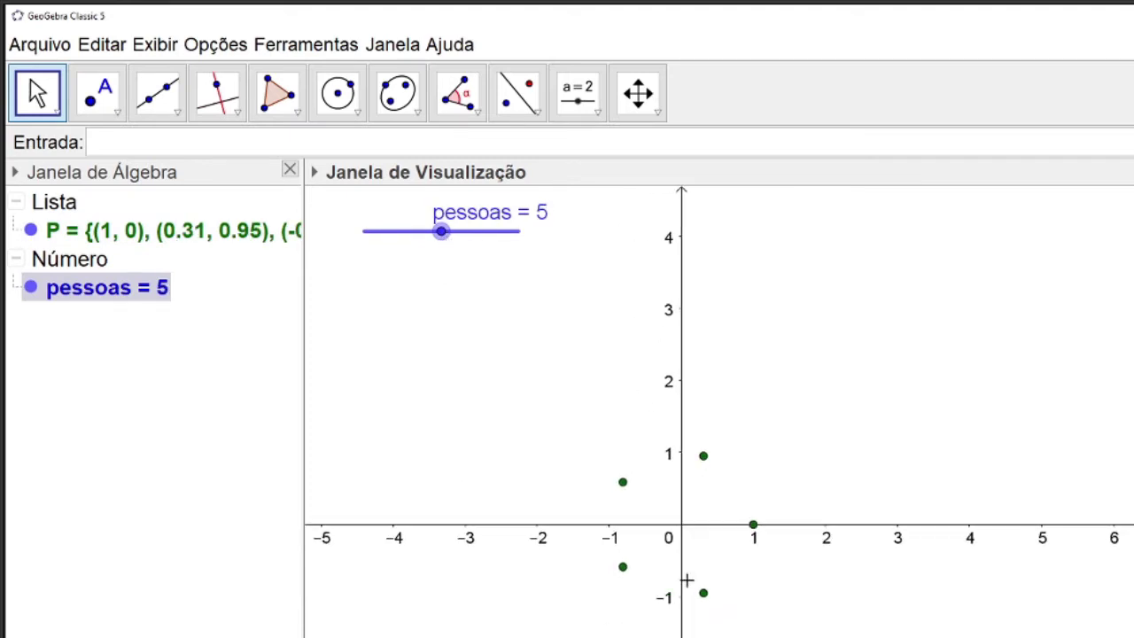
{"action": "scroll", "coordinate": [708, 564], "scroll_direction": "up", "scroll_amount": 5}
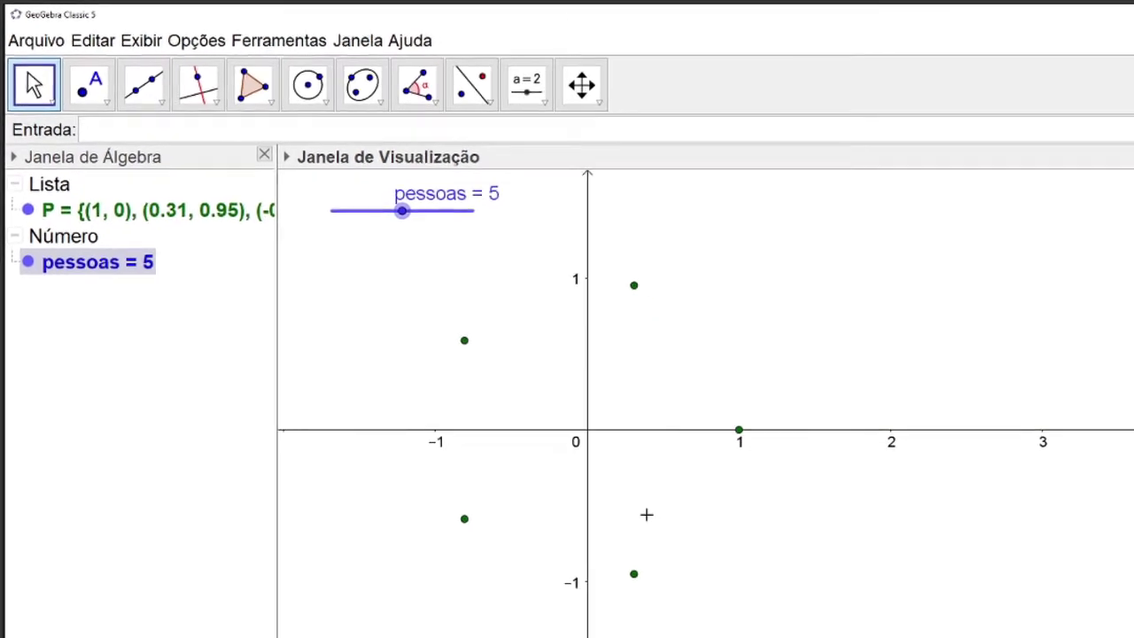
{"action": "scroll", "coordinate": [644, 513], "scroll_direction": "up", "scroll_amount": 1}
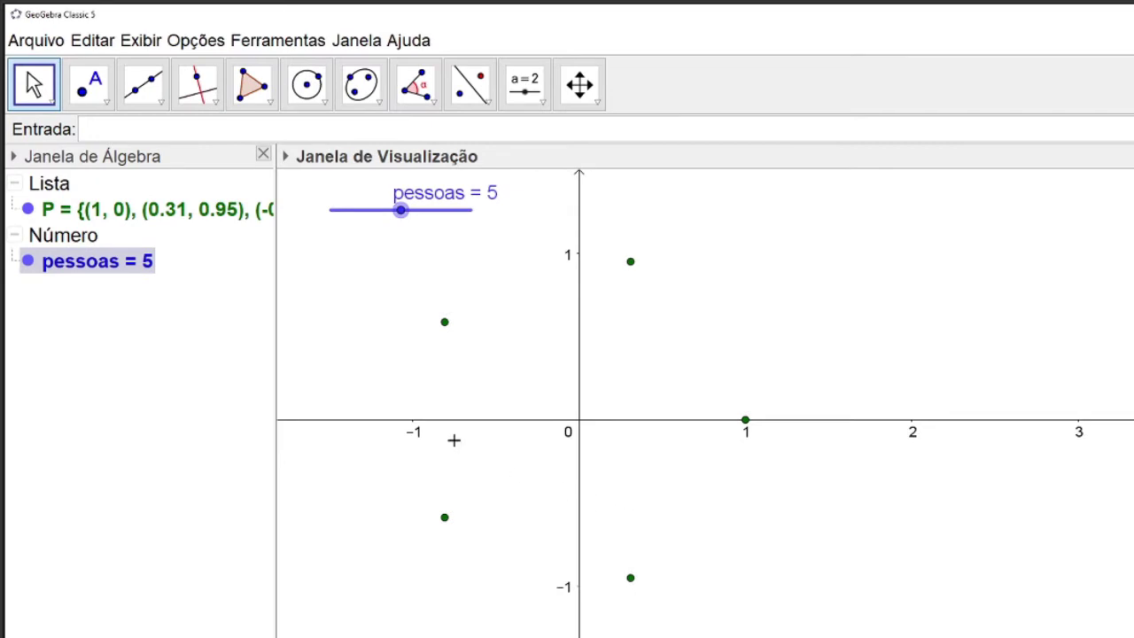
- Colour the points of list P red and increase their point size
{"action": "left_click", "coordinate": [171, 211]}
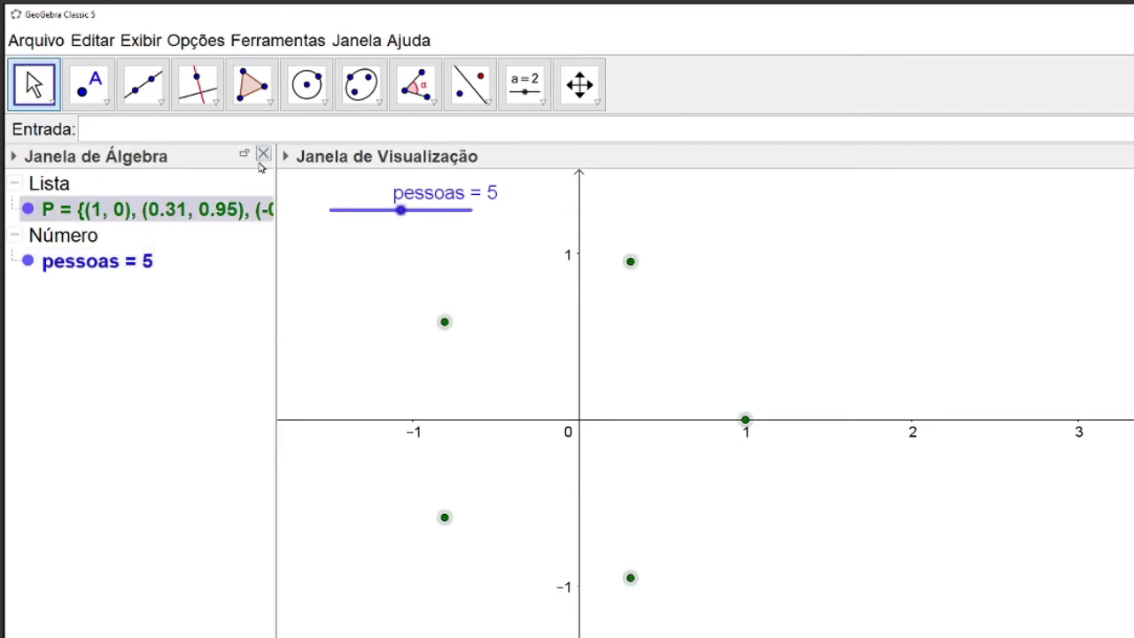
{"action": "left_click", "coordinate": [286, 159]}
{"action": "left_click", "coordinate": [293, 180]}
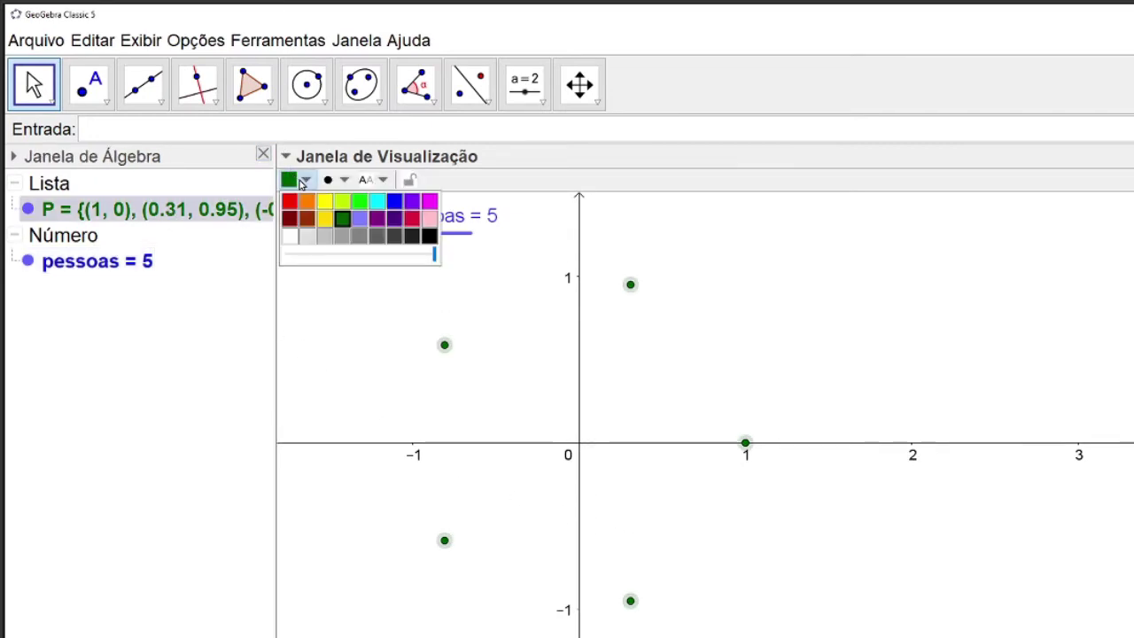
{"action": "left_click", "coordinate": [291, 202]}
{"action": "left_click", "coordinate": [344, 181]}
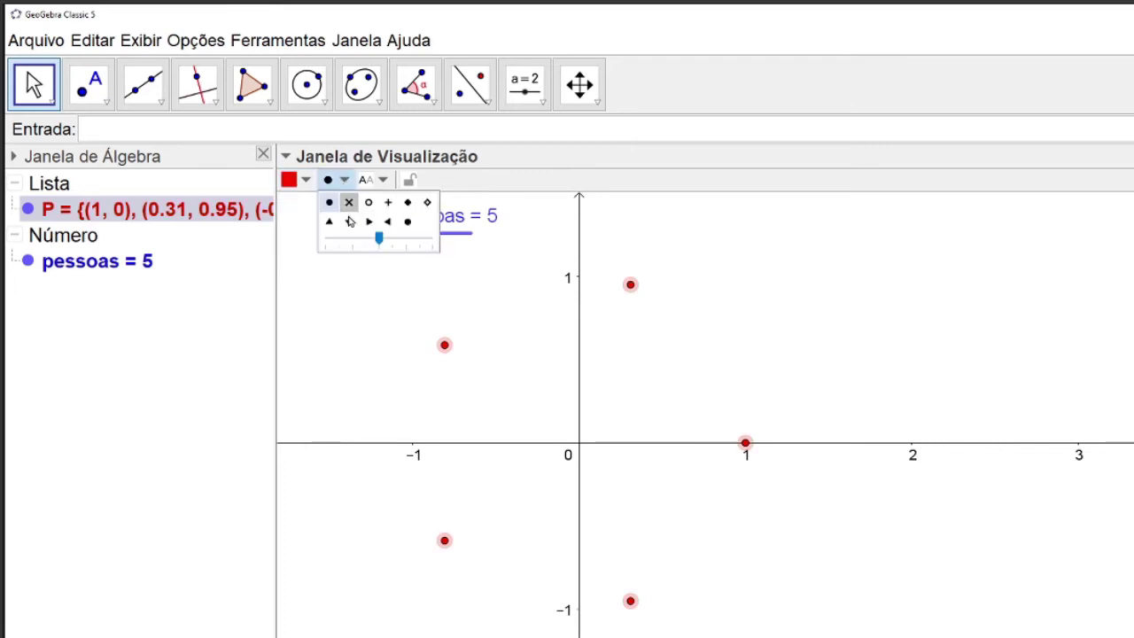
{"action": "left_click_drag", "start_coordinate": [378, 240], "coordinate": [408, 246]}
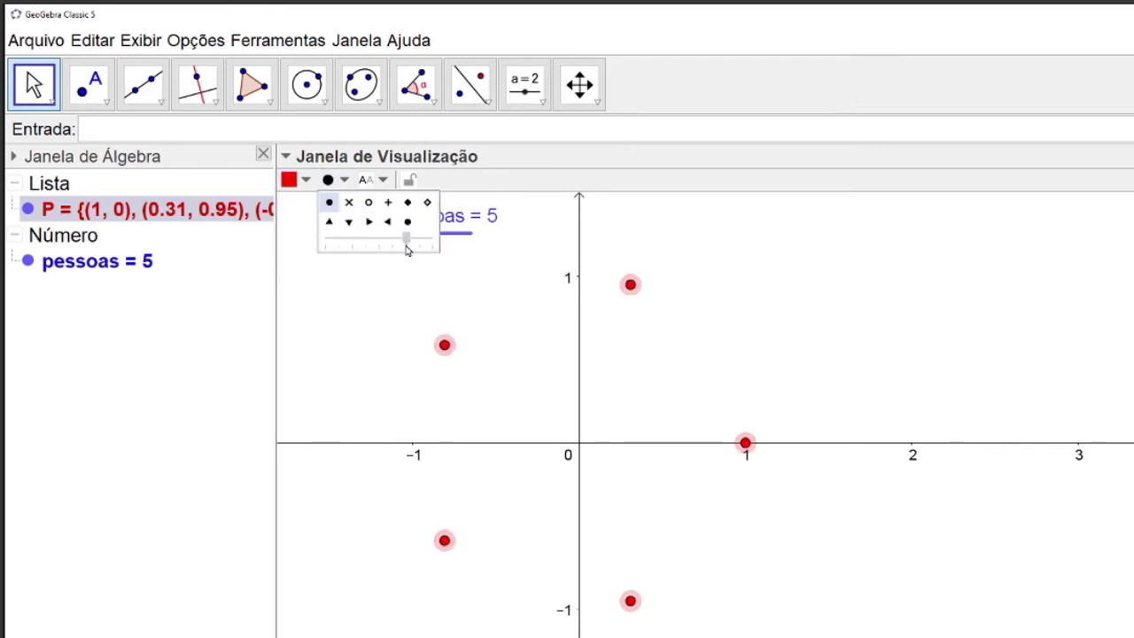
{"action": "left_click", "coordinate": [285, 157]}
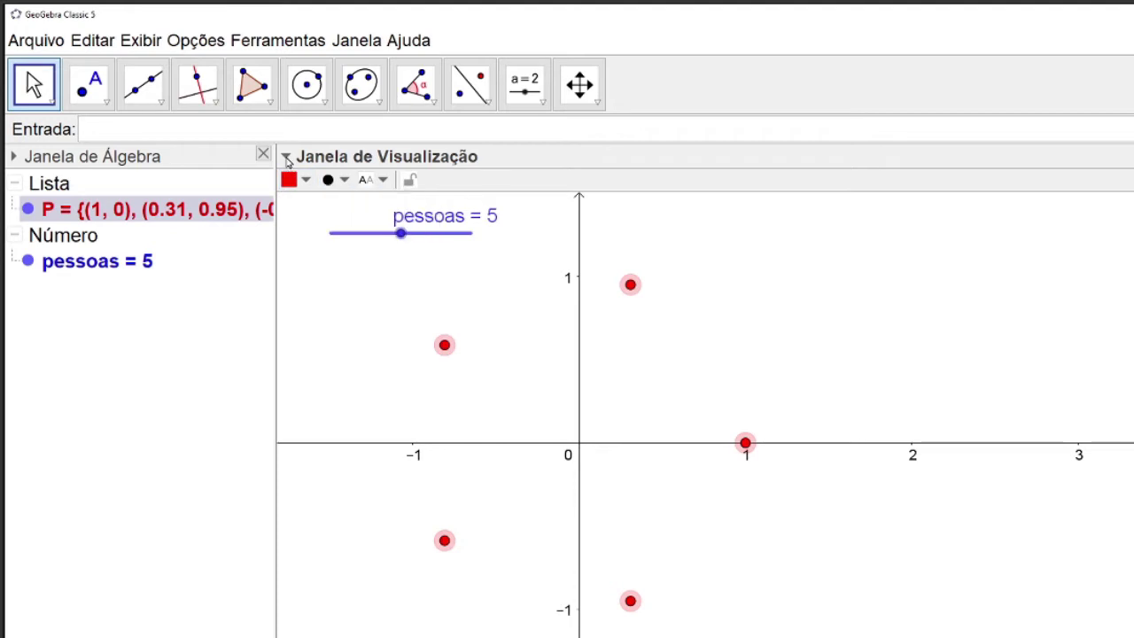
{"action": "left_click", "coordinate": [285, 156]}
{"action": "left_click", "coordinate": [317, 287]}
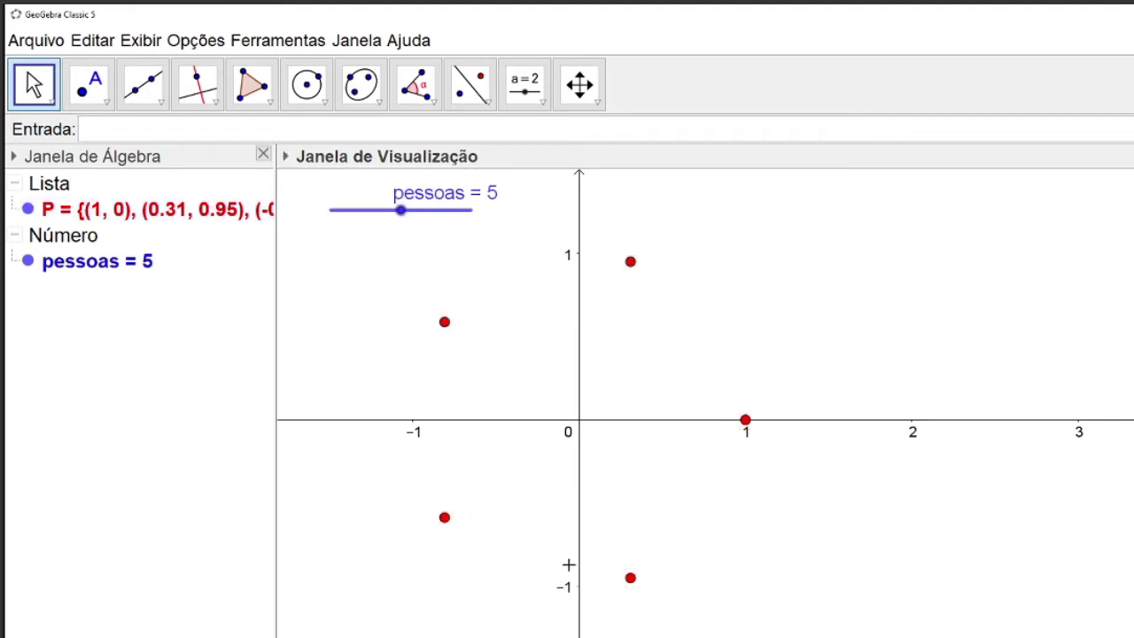
- Hide the coordinate axes in the graphics view
{"action": "left_click", "coordinate": [579, 84]}
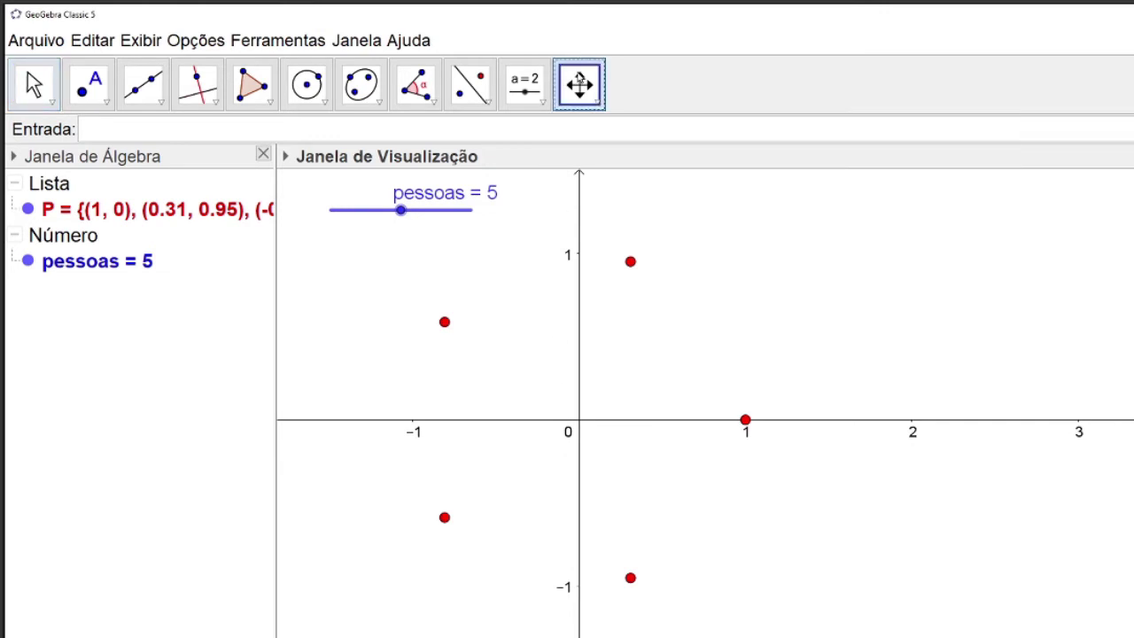
{"action": "right_click", "coordinate": [679, 210]}
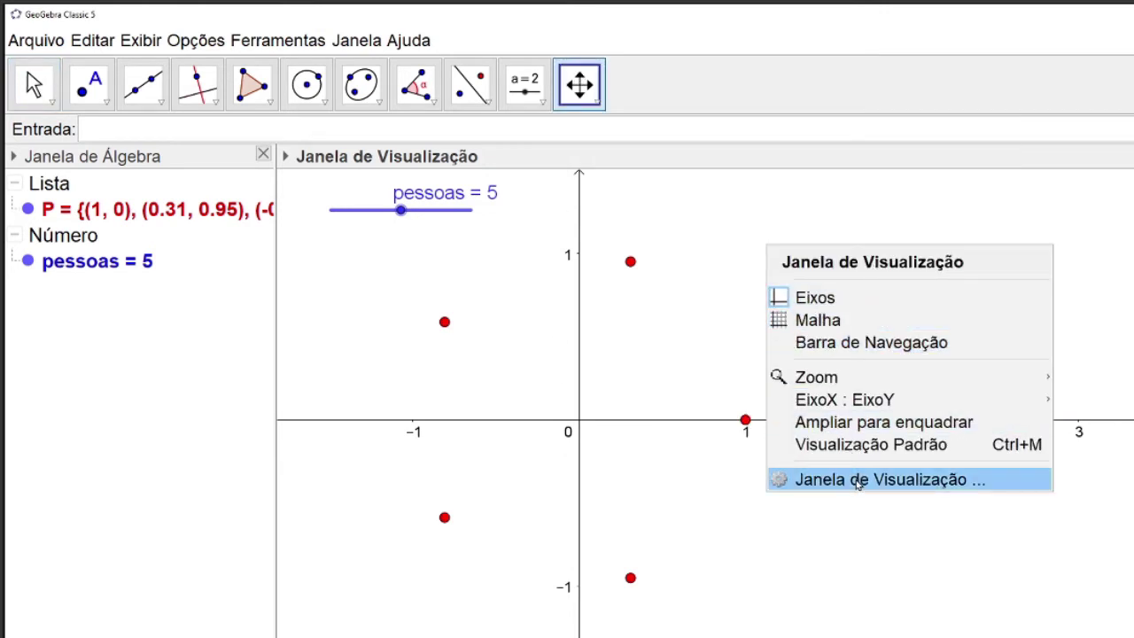
{"action": "left_click", "coordinate": [812, 306]}
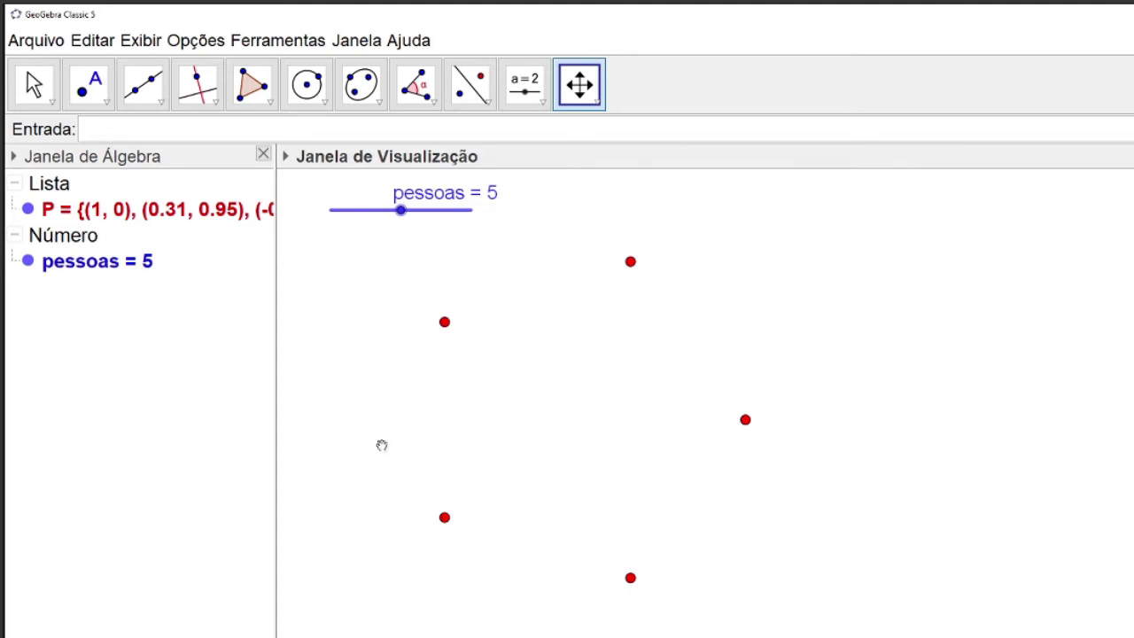
- Change the pessoas slider to 3, 2 and 3 again, and raise it one more increment to demonstrate the point arrangements
{"action": "left_click", "coordinate": [40, 81]}
{"action": "left_click_drag", "start_coordinate": [401, 211], "coordinate": [375, 230]}
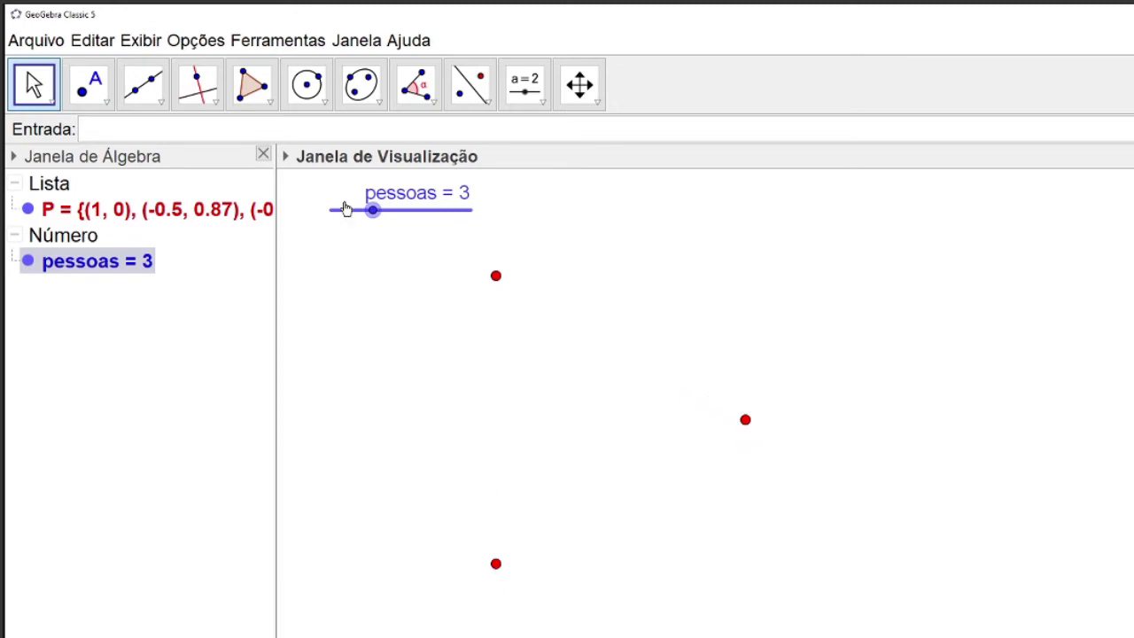
{"action": "left_click_drag", "start_coordinate": [377, 222], "coordinate": [355, 225]}
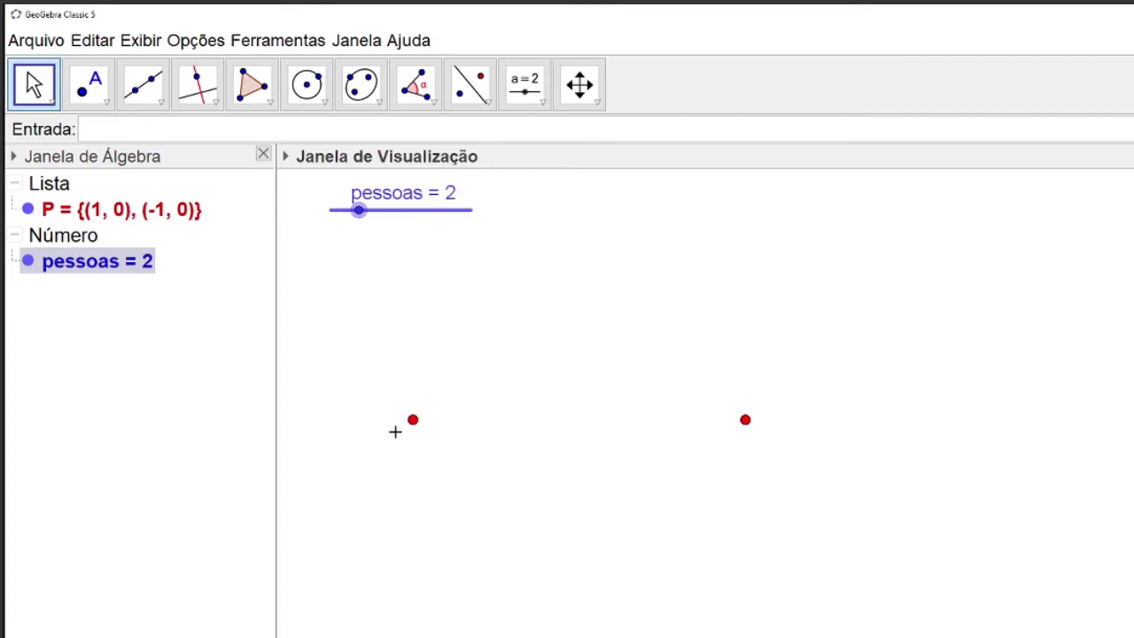
{"action": "left_click_drag", "start_coordinate": [362, 213], "coordinate": [374, 217]}
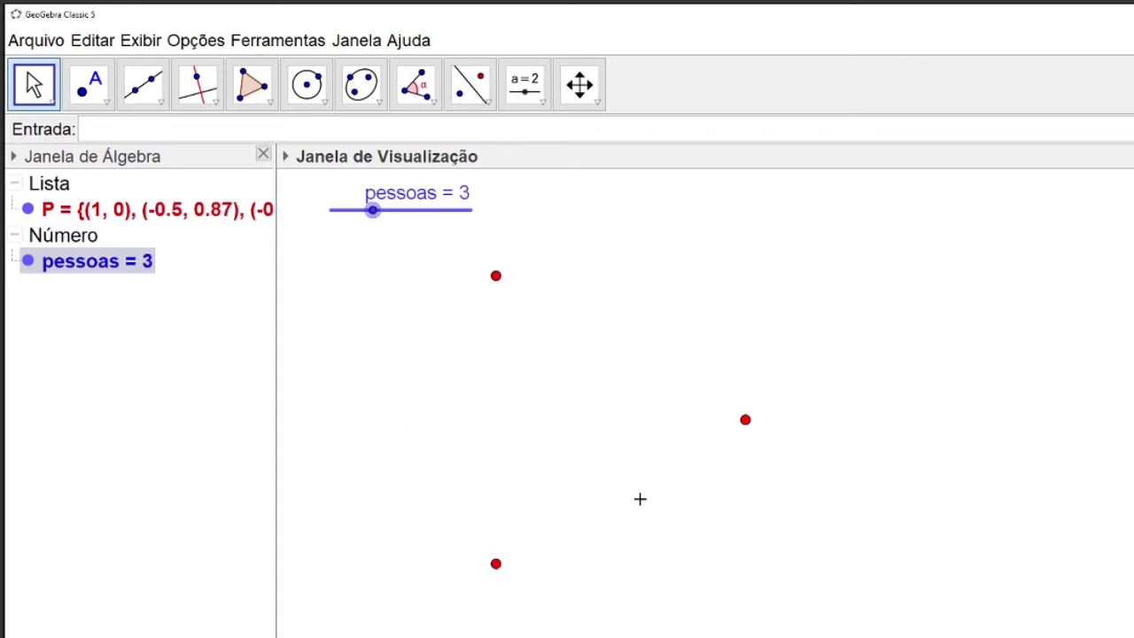
{"action": "left_click_drag", "start_coordinate": [373, 211], "coordinate": [387, 212]}
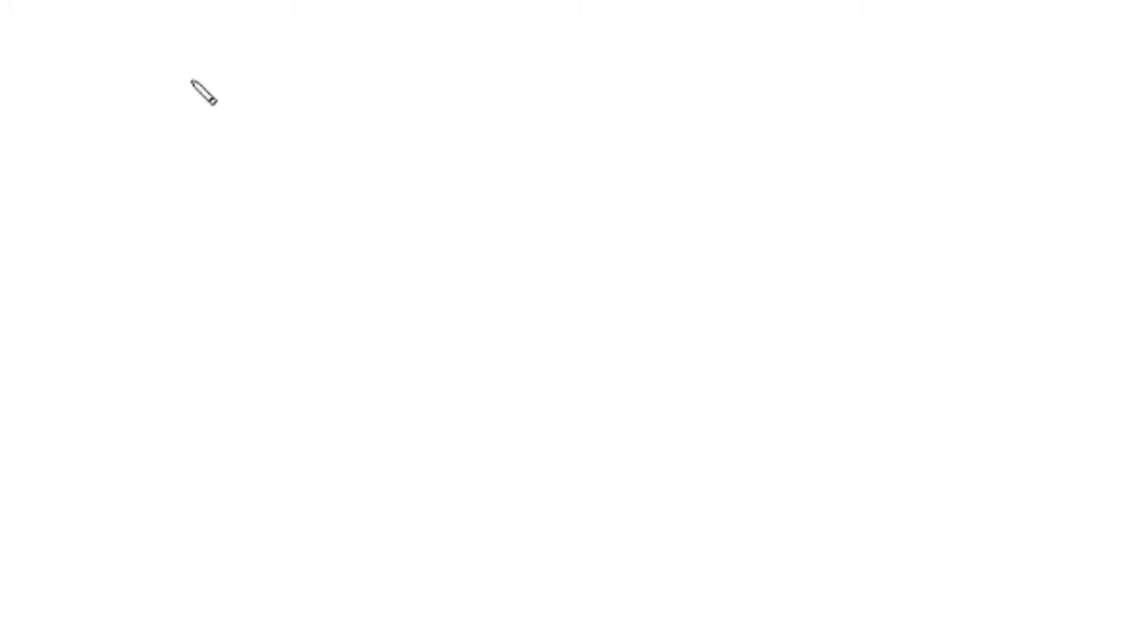
- Switch to the blank drawing page and draw a red handwritten X near its top
{"action": "left_click_drag", "start_coordinate": [189, 85], "coordinate": [237, 35]}
{"action": "left_click_drag", "start_coordinate": [193, 42], "coordinate": [255, 82]}
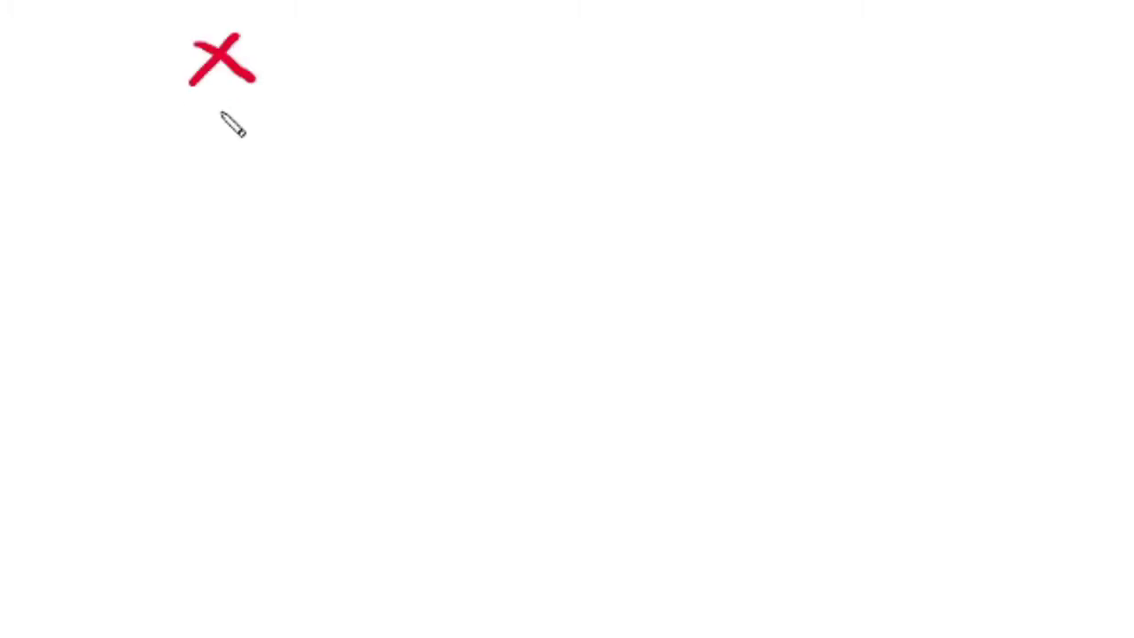